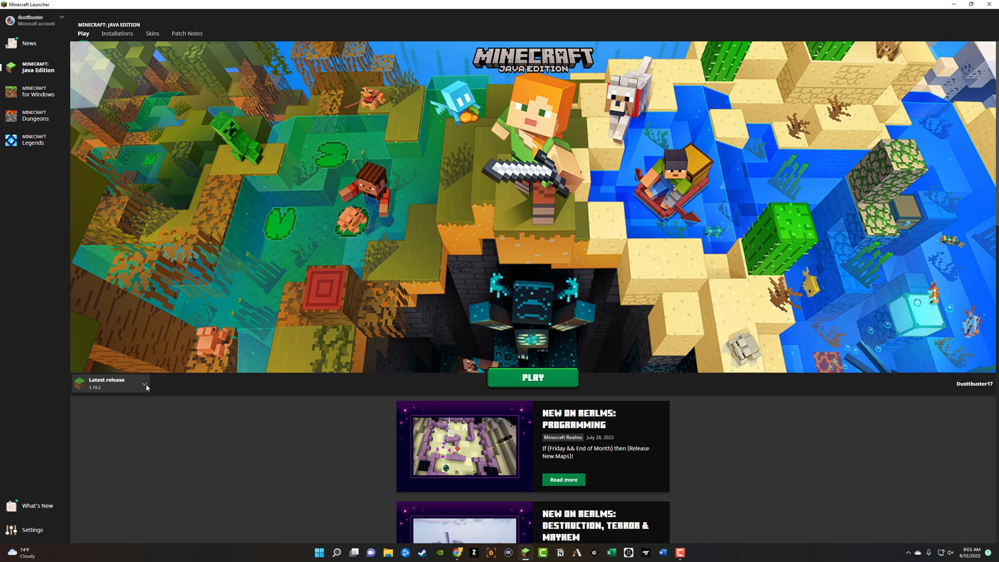
# - Check the game versions offered in the launcher, then switch to the Planet Minecraft texture packs page in Chrome
pyautogui.click(146, 386)
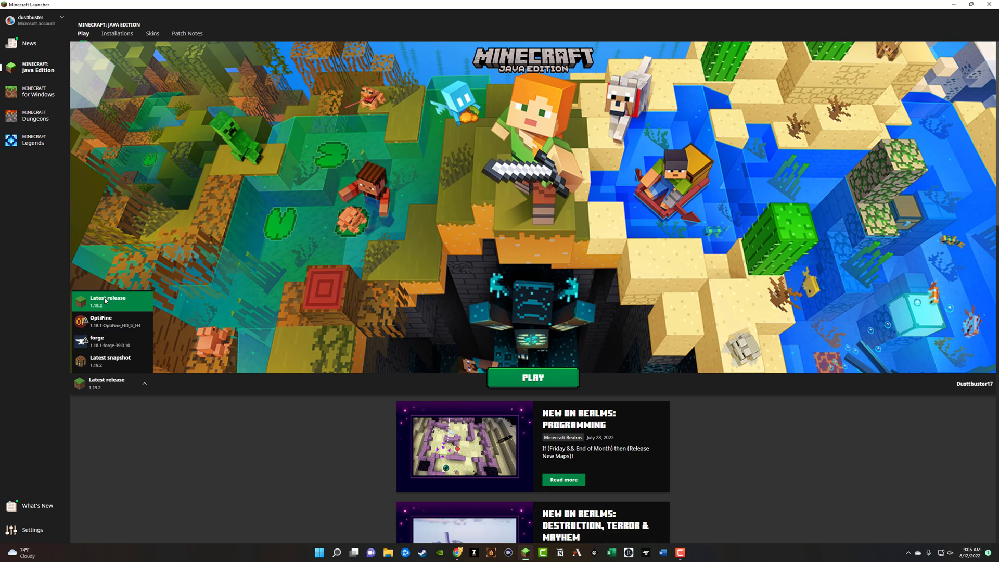
pyautogui.click(156, 473)
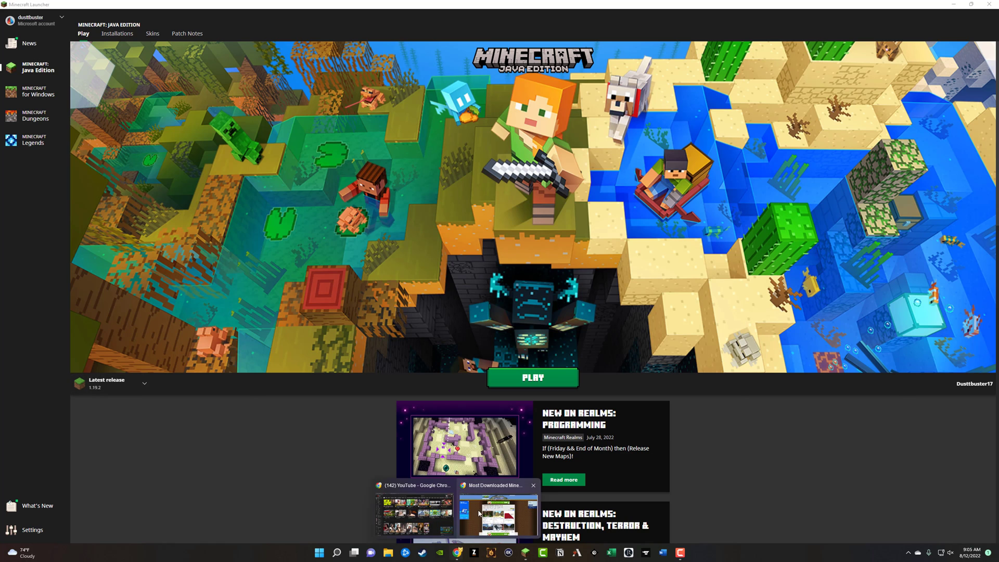
pyautogui.click(498, 507)
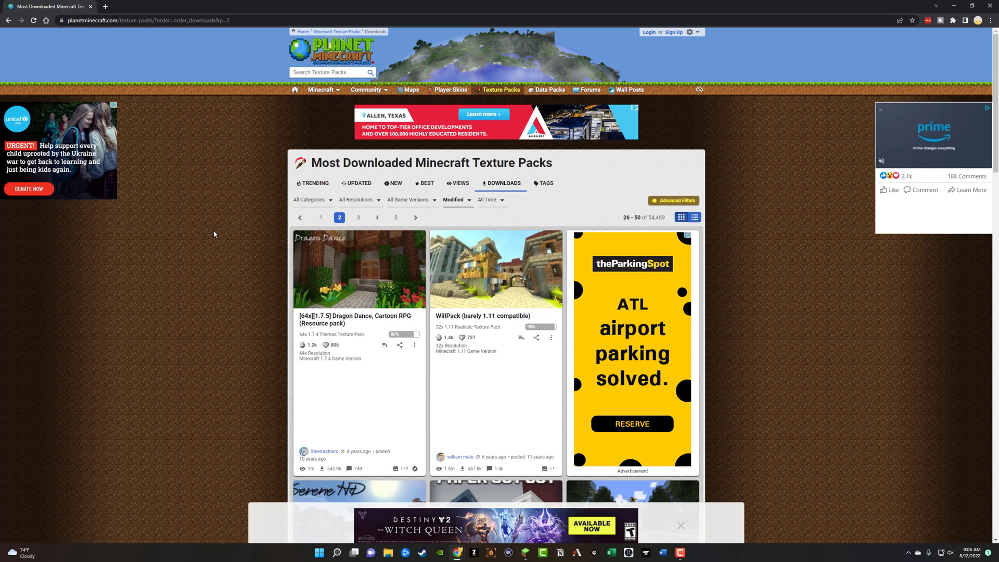
# - Search the web for "curse minecraft texture packs" in a new tab, browse CurseForge's resource packs, and return to Planet Minecraft
pyautogui.click(105, 7)
pyautogui.write('curse minecraft texture packs')
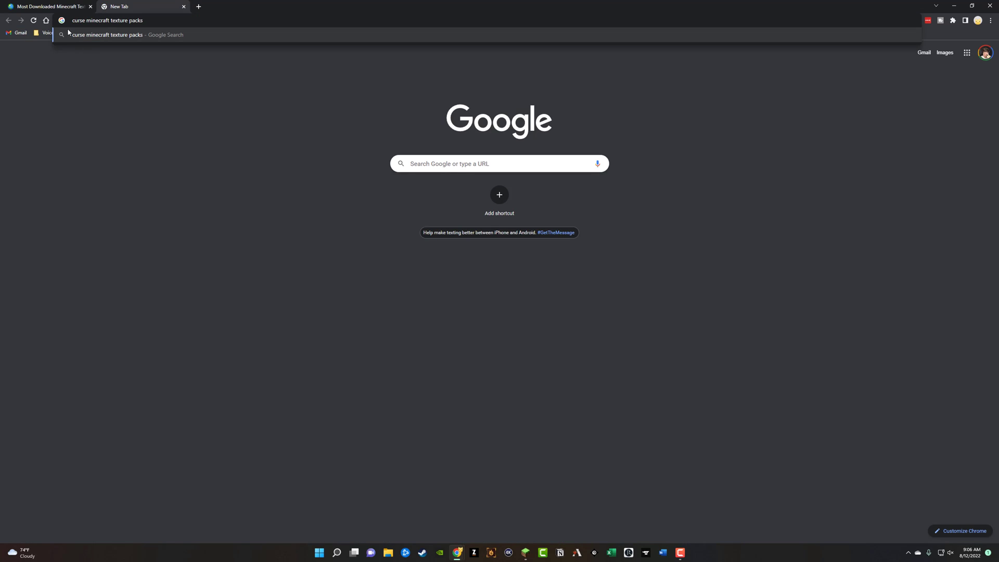
pyautogui.press('Return')
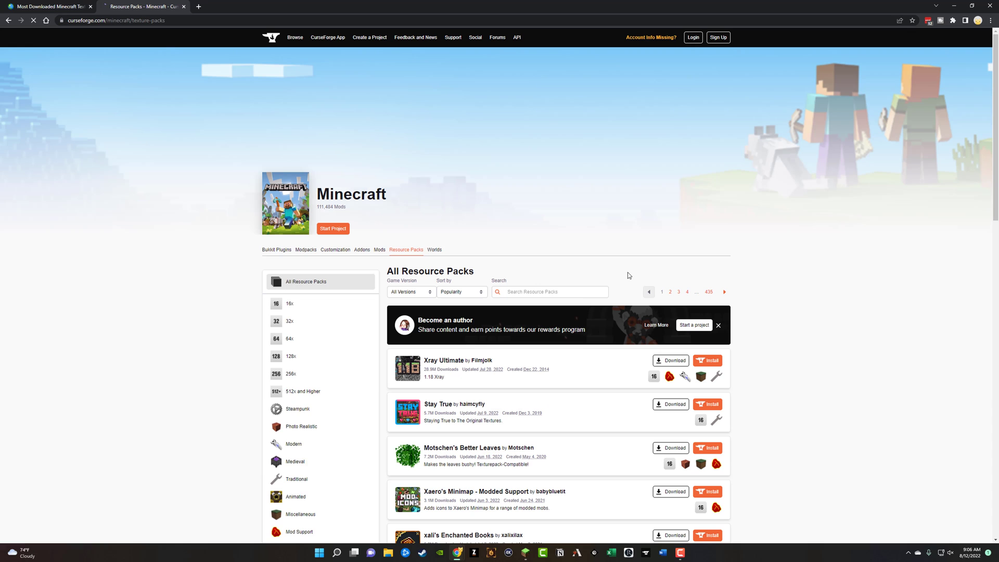
pyautogui.scroll(-2, 202, 252)
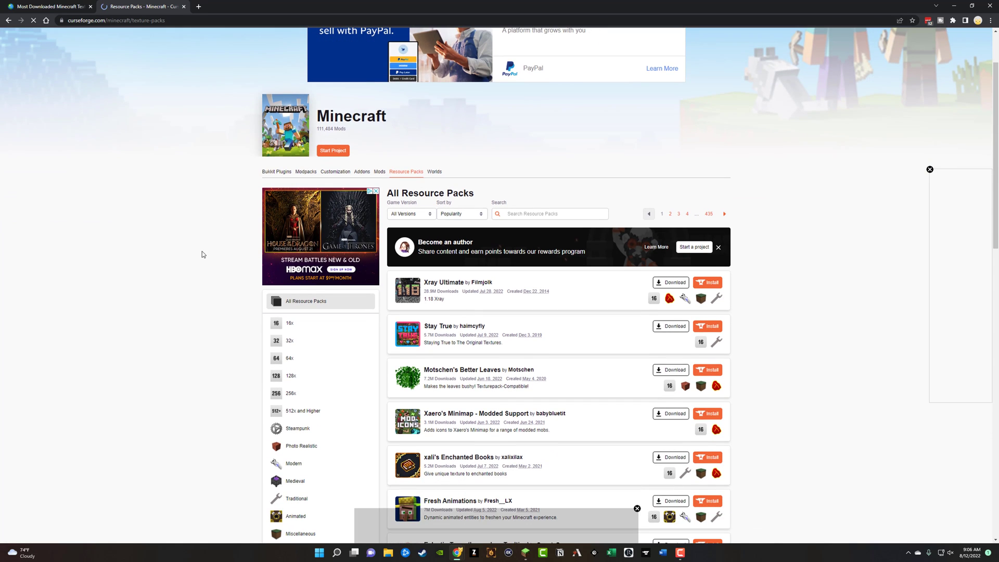
pyautogui.hotkey('ctrl', 'shift', 'Tab')
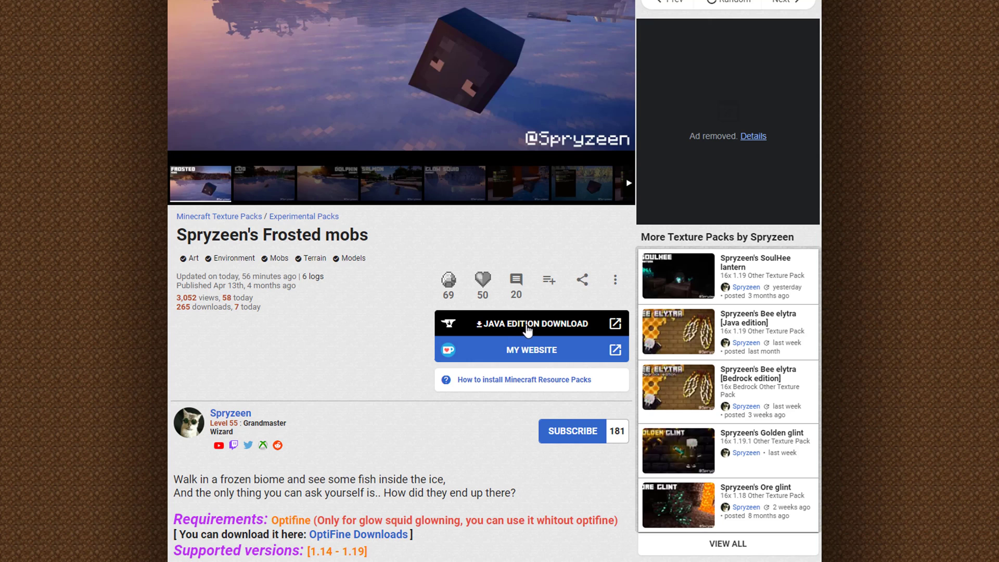
# - Download the Java edition Frosted mobs pack from CurseForge and move the Frosted+mobs+v1.7 zip from Downloads to the desktop
pyautogui.click(528, 327)
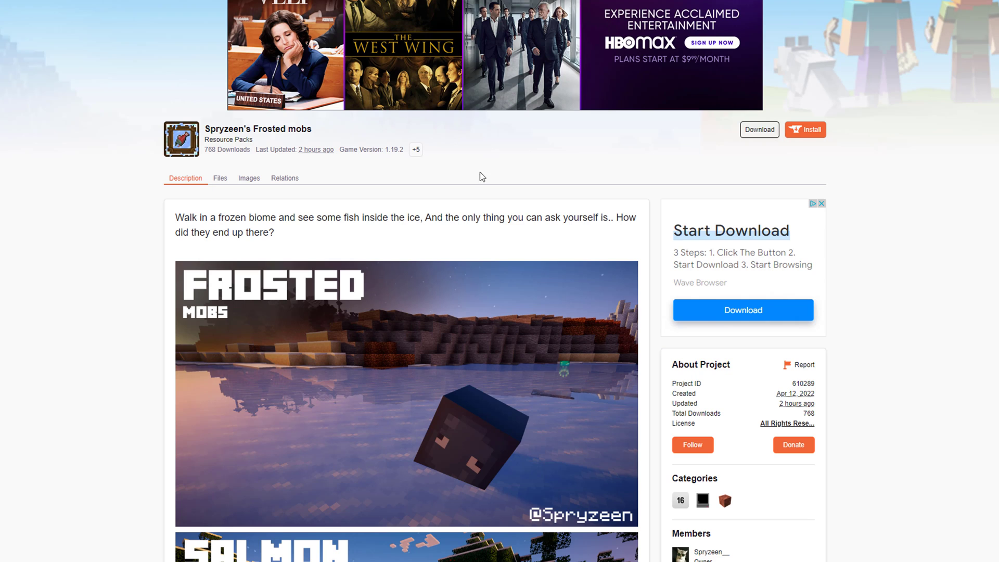
pyautogui.click(752, 133)
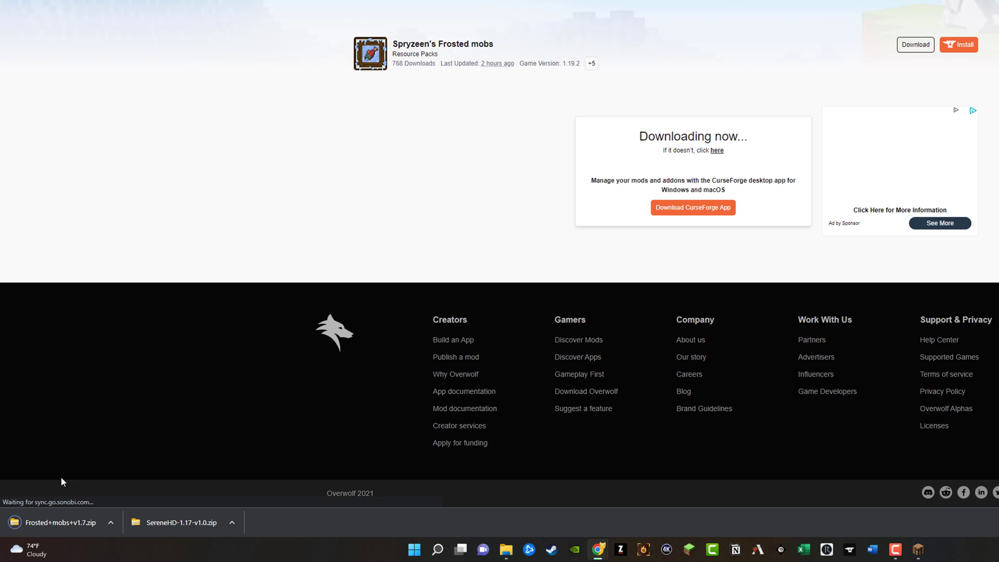
pyautogui.click(113, 520)
pyautogui.click(155, 482)
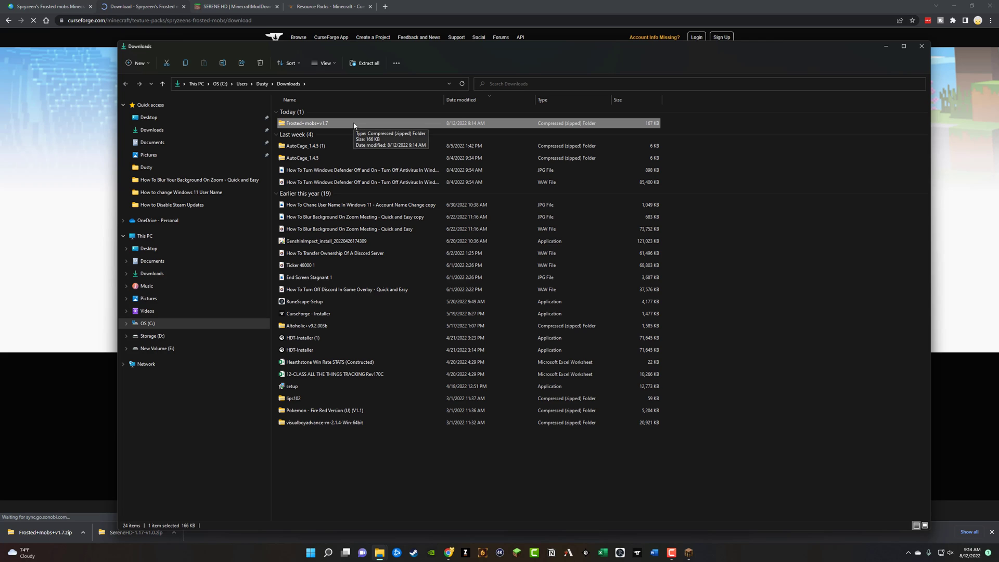
pyautogui.moveTo(353, 125); pyautogui.dragTo(151, 120)
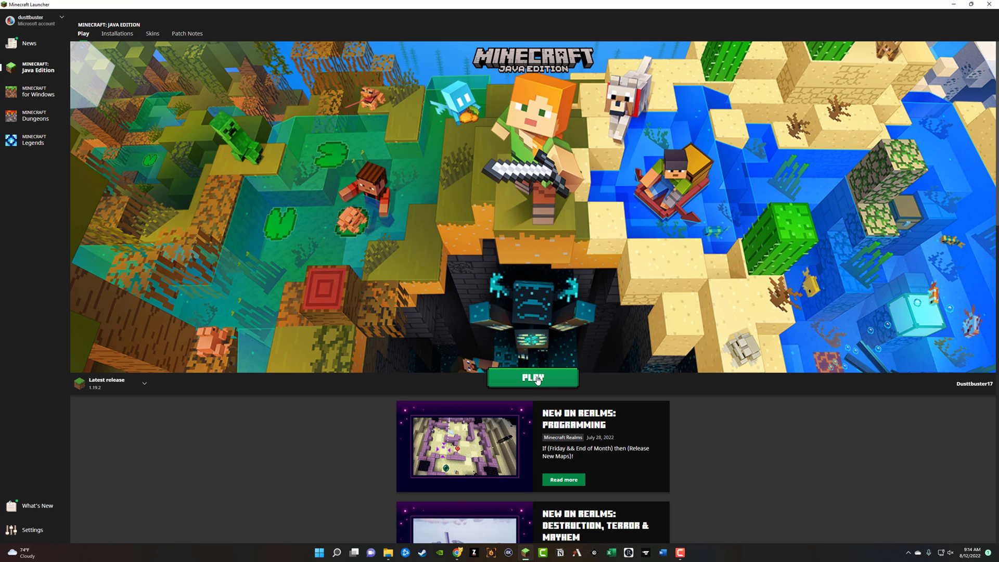
# - Launch Minecraft from the launcher and open the pack folder from the game's Resource Packs options
pyautogui.click(537, 380)
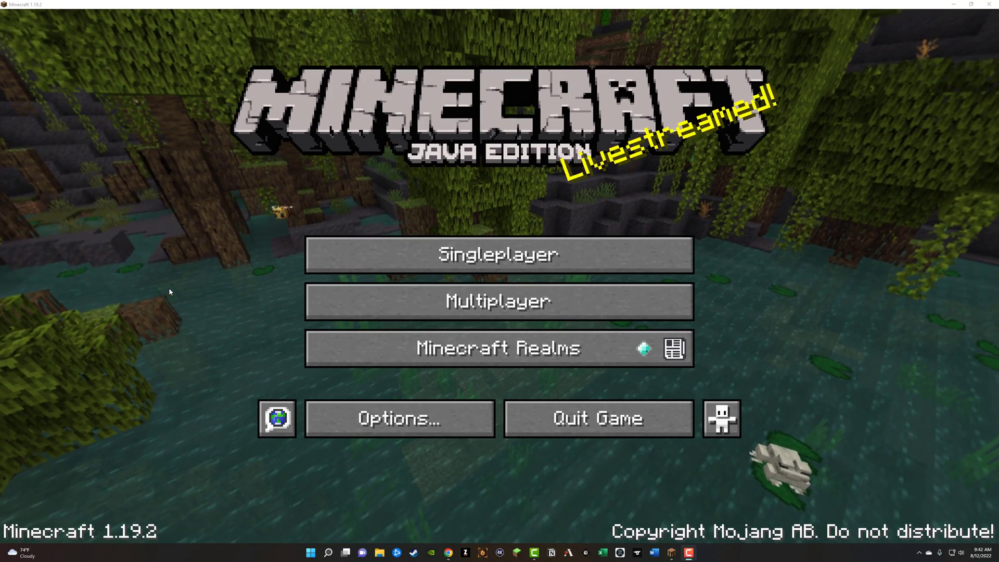
pyautogui.click(381, 418)
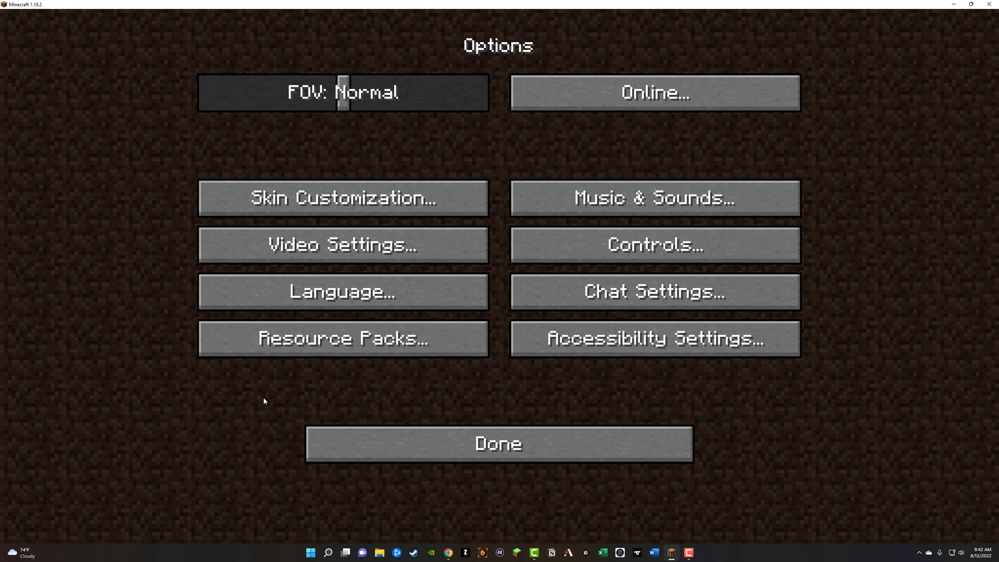
pyautogui.click(346, 347)
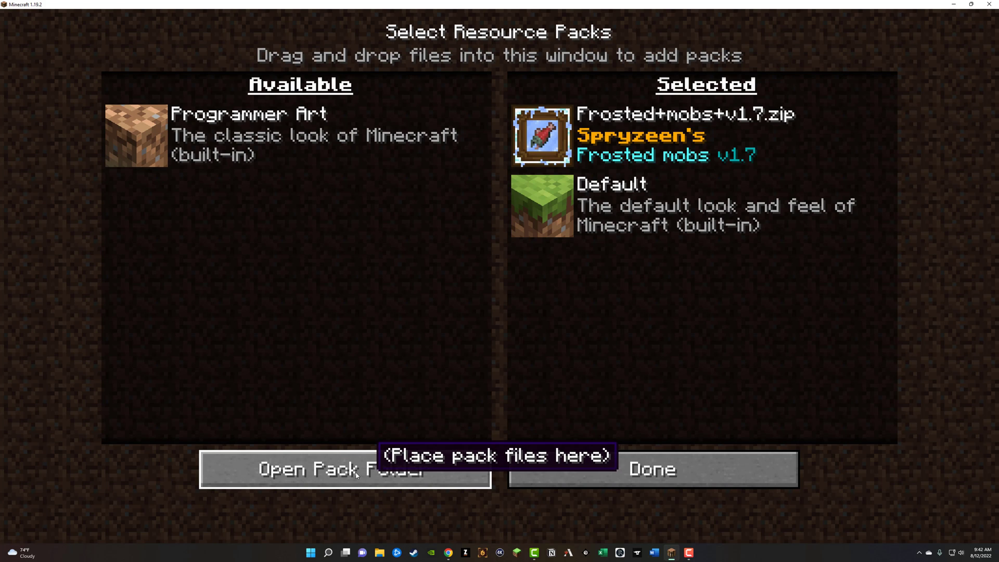
pyautogui.click(339, 474)
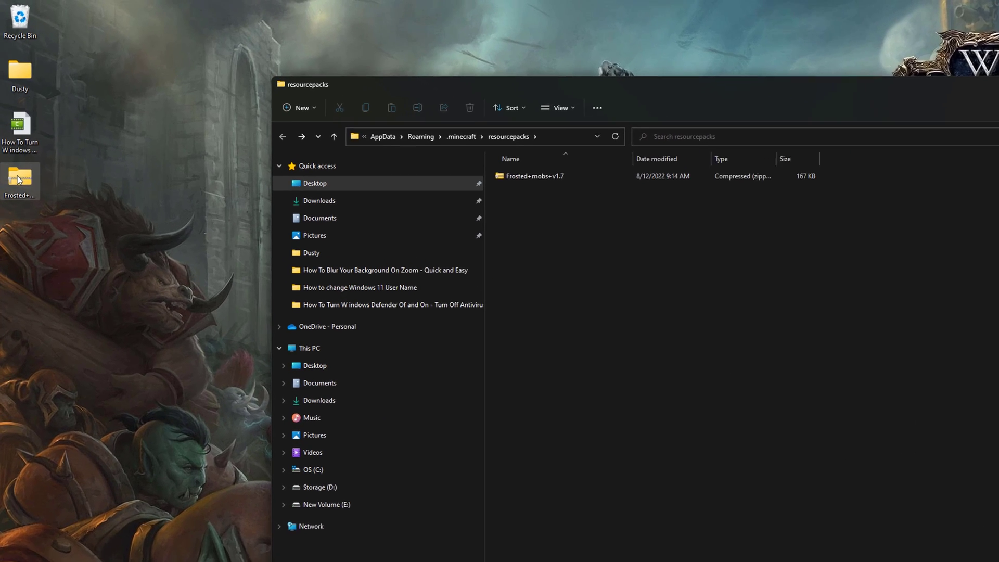
# - Try to move the Frosted+mobs+v1.7 zip from the desktop into the resourcepacks folder, and return to Minecraft
pyautogui.moveTo(14, 129); pyautogui.dragTo(437, 164)
pyautogui.moveTo(636, 239); pyautogui.dragTo(636, 239)
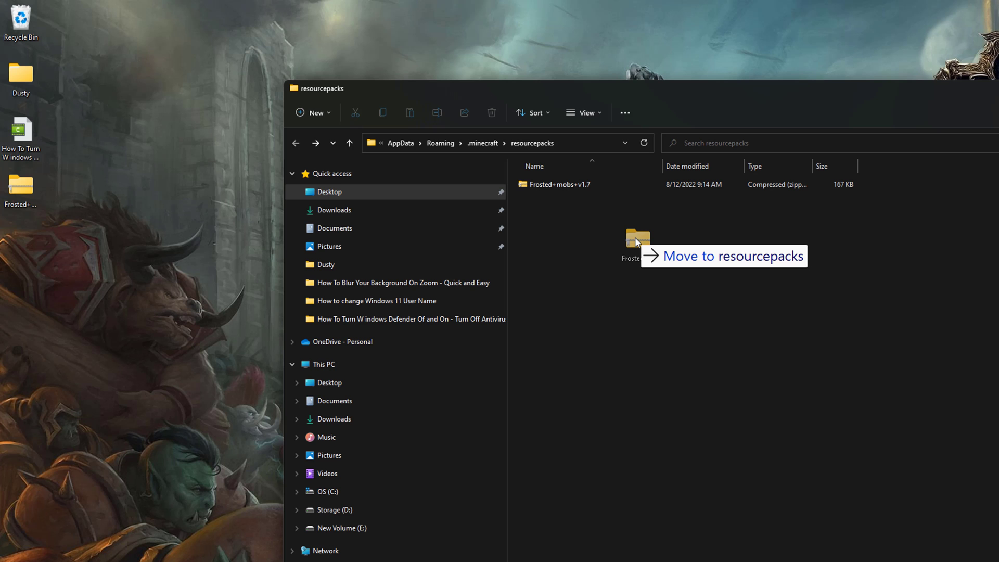
pyautogui.moveTo(635, 237); pyautogui.dragTo(128, 222)
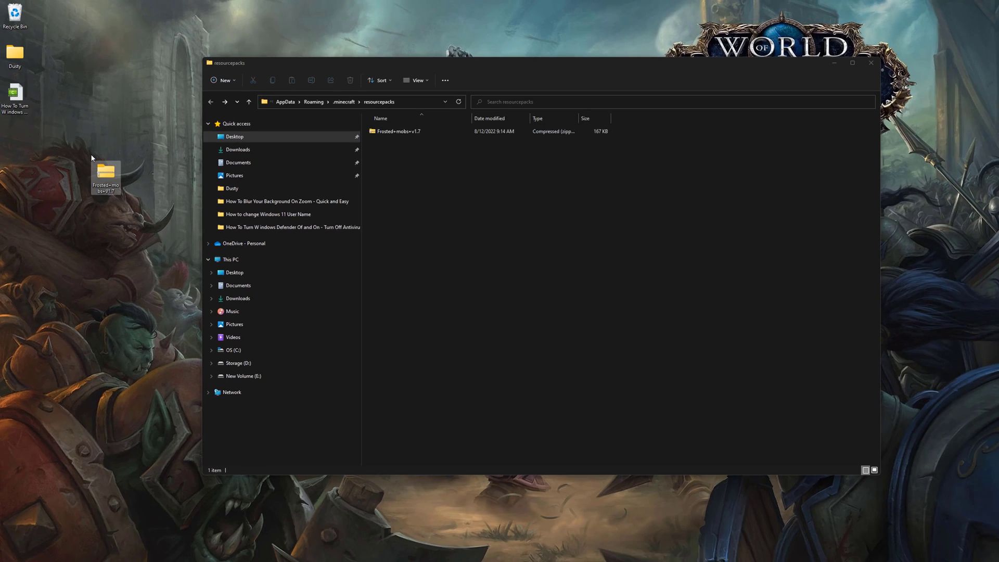
pyautogui.click(715, 561)
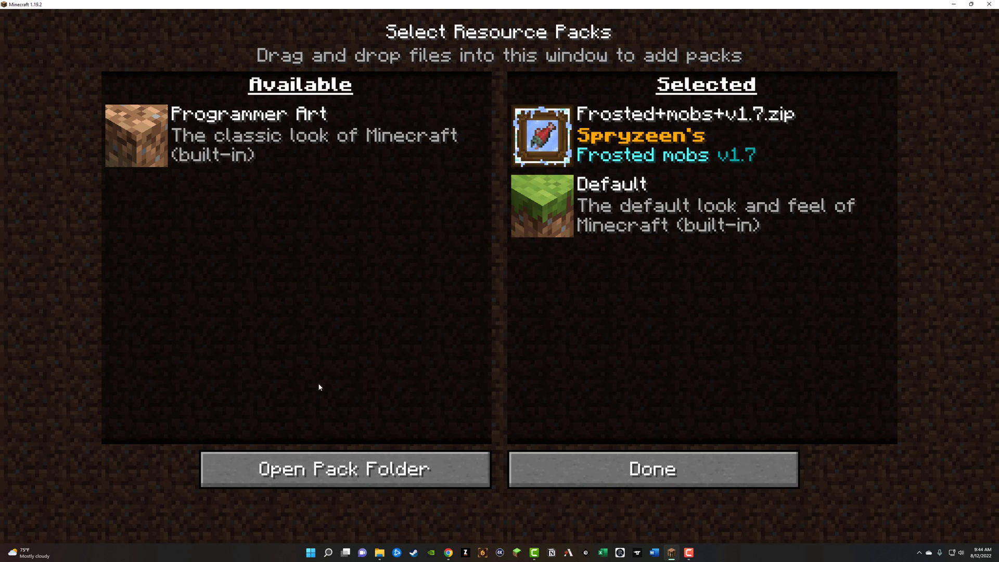
# - Reorder the selected resource packs, finishing with Frosted+mobs+v1.7.zip above Default, and accept the selection to return to the title screen
pyautogui.moveTo(202, 153)
pyautogui.moveTo(524, 229)
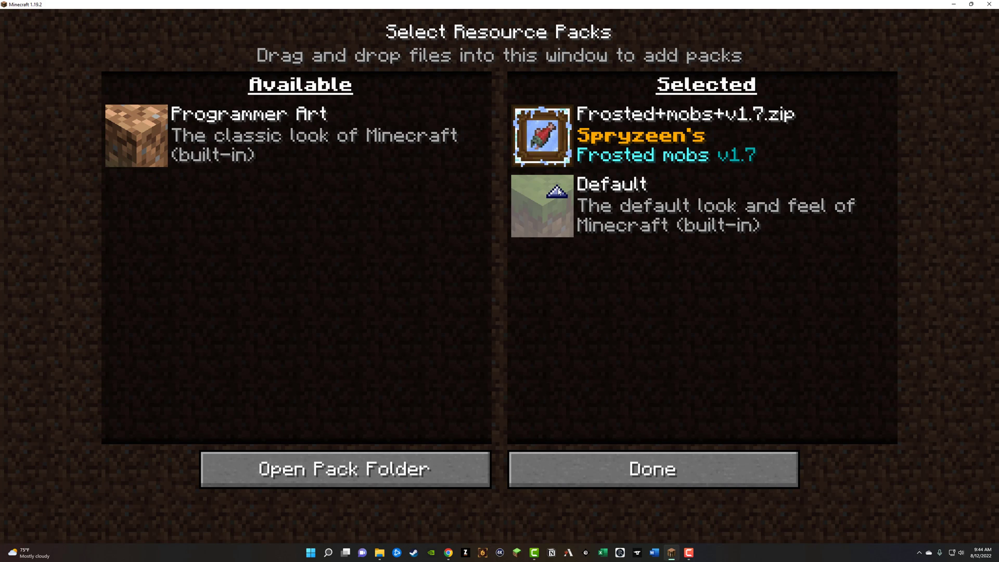
pyautogui.click(563, 154)
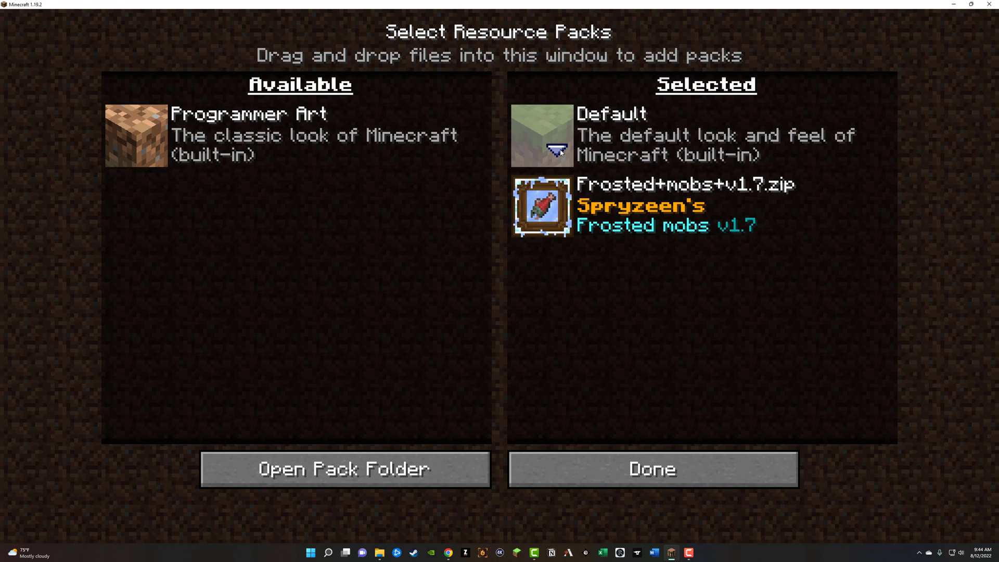
pyautogui.click(552, 176)
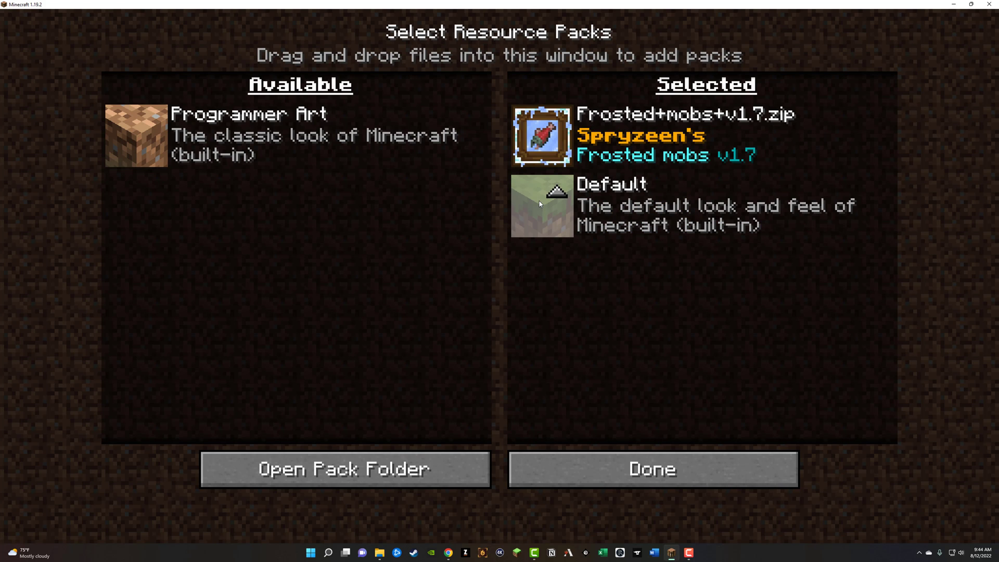
pyautogui.click(551, 137)
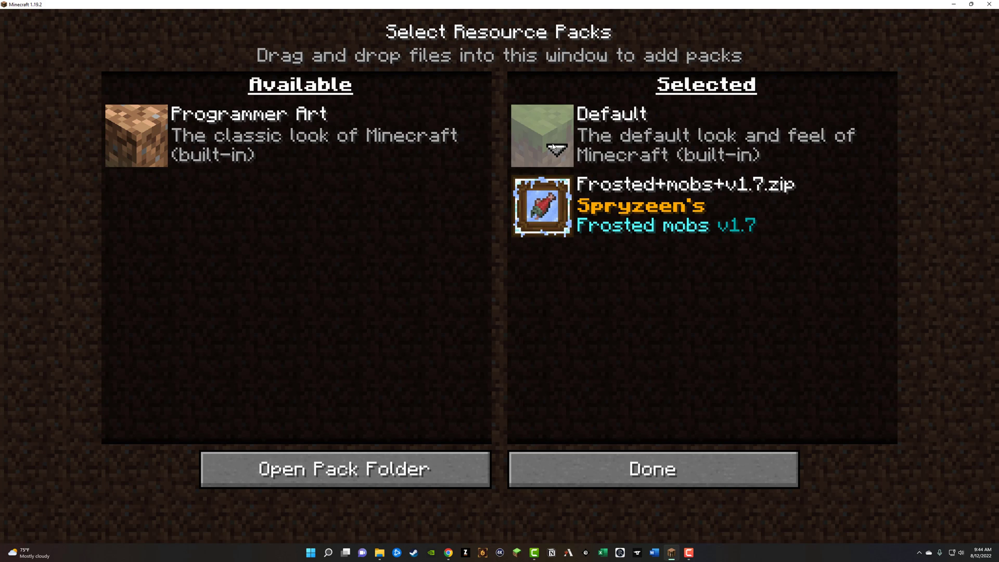
pyautogui.click(555, 150)
pyautogui.moveTo(659, 152)
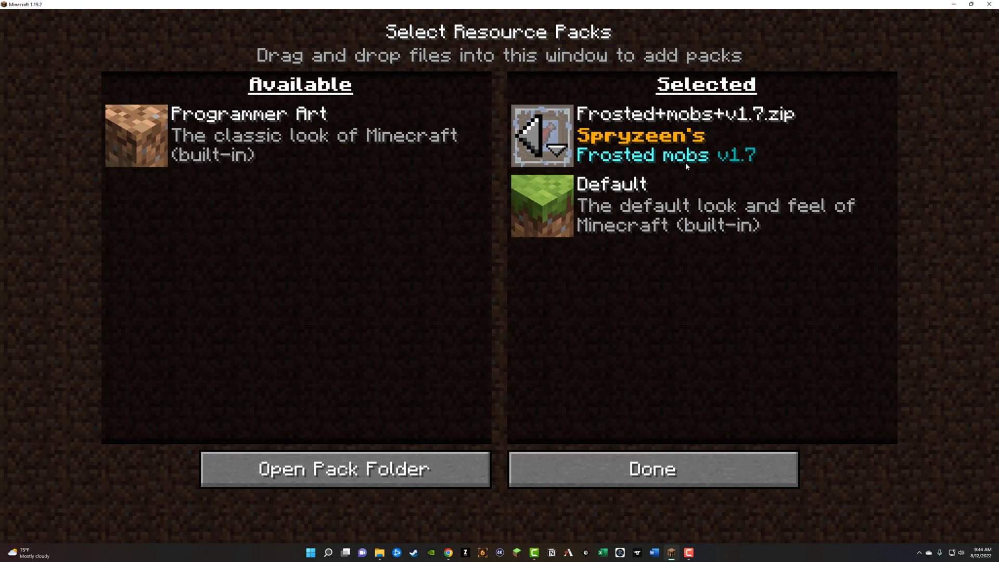
pyautogui.click(641, 467)
pyautogui.click(561, 453)
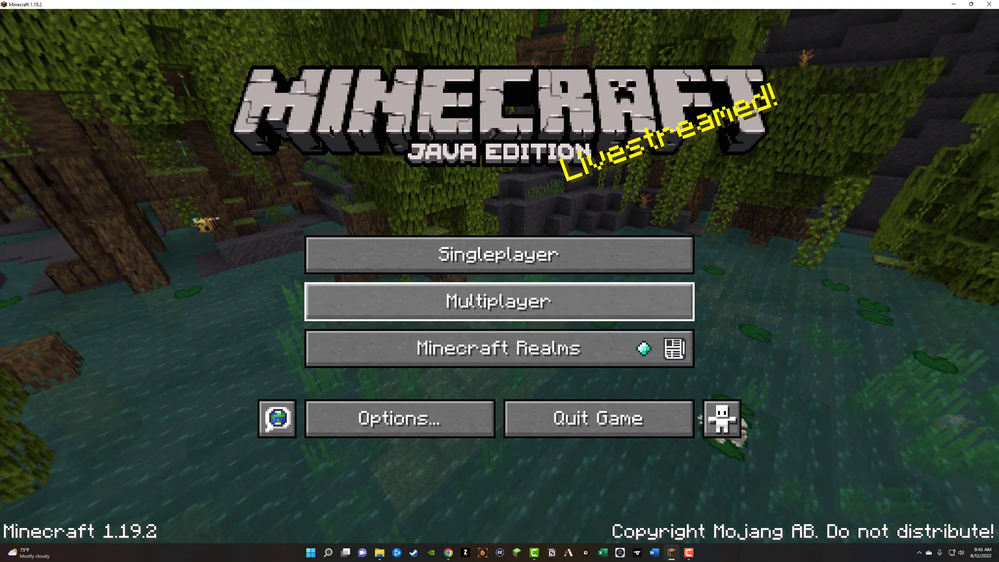
# - Create a new singleplayer world named New World in Survival mode with Normal difficulty
pyautogui.click(469, 255)
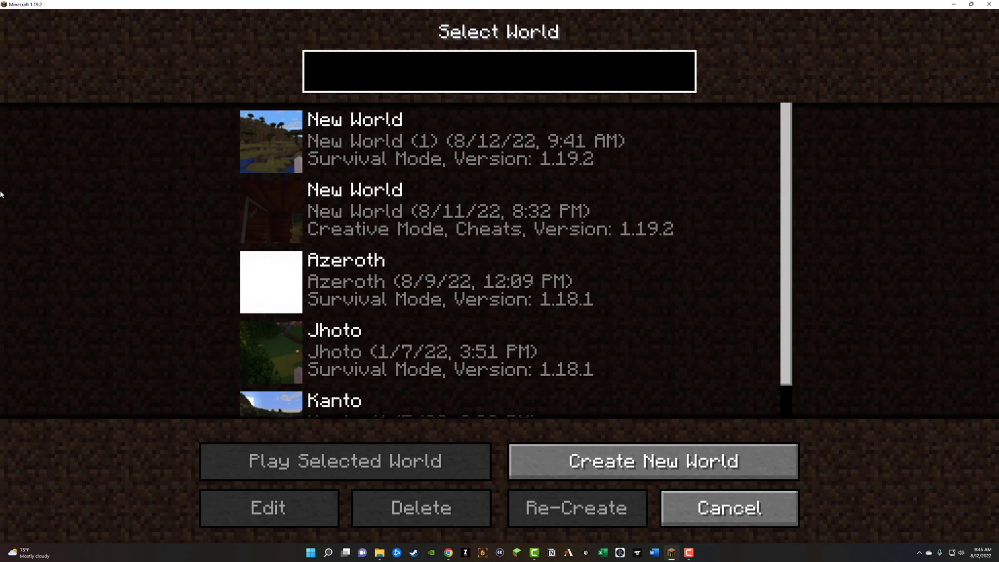
pyautogui.click(563, 460)
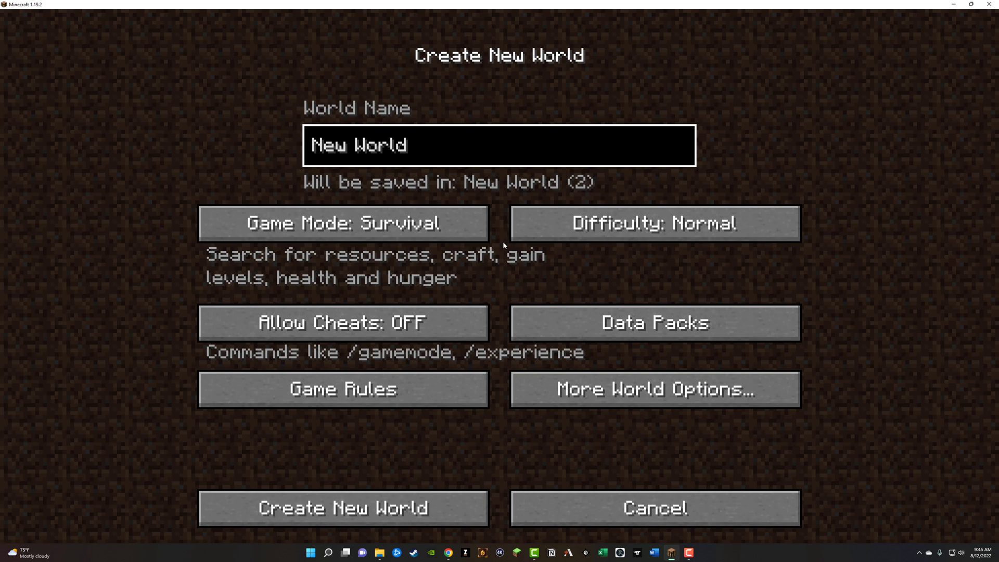
pyautogui.press('Return')
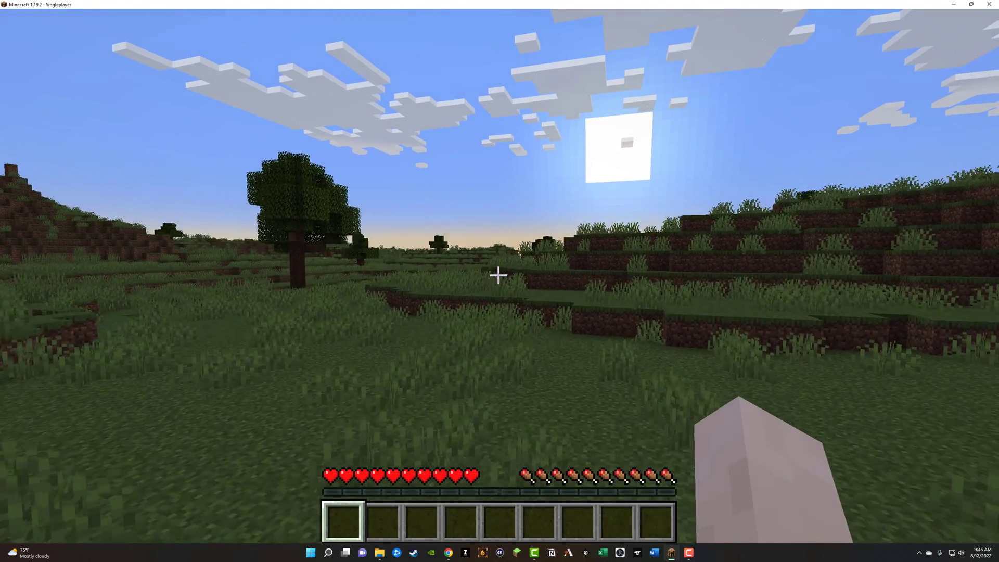
# - Pause the game and open the Resource Packs selection from the in-game options
pyautogui.press('Escape')
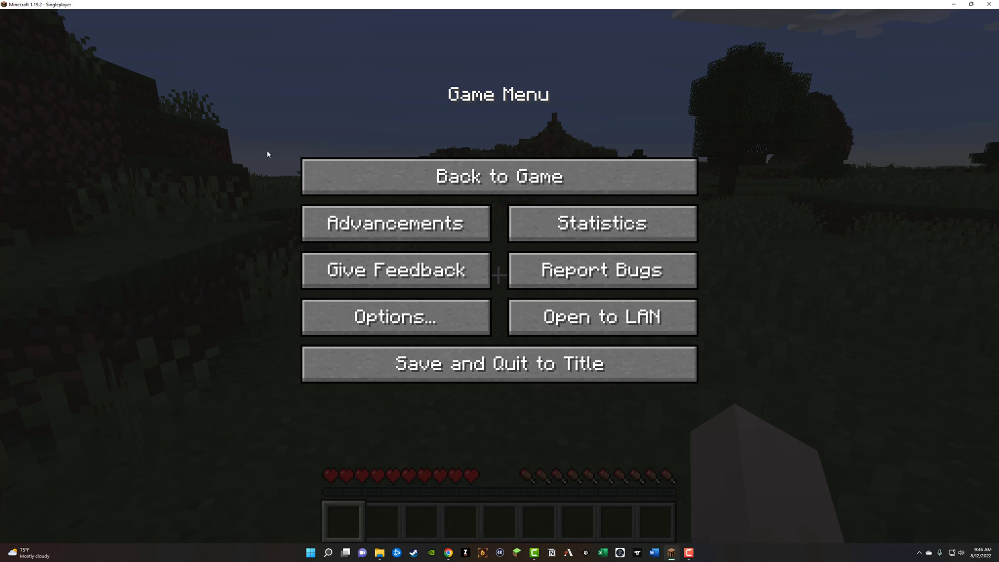
pyautogui.click(358, 317)
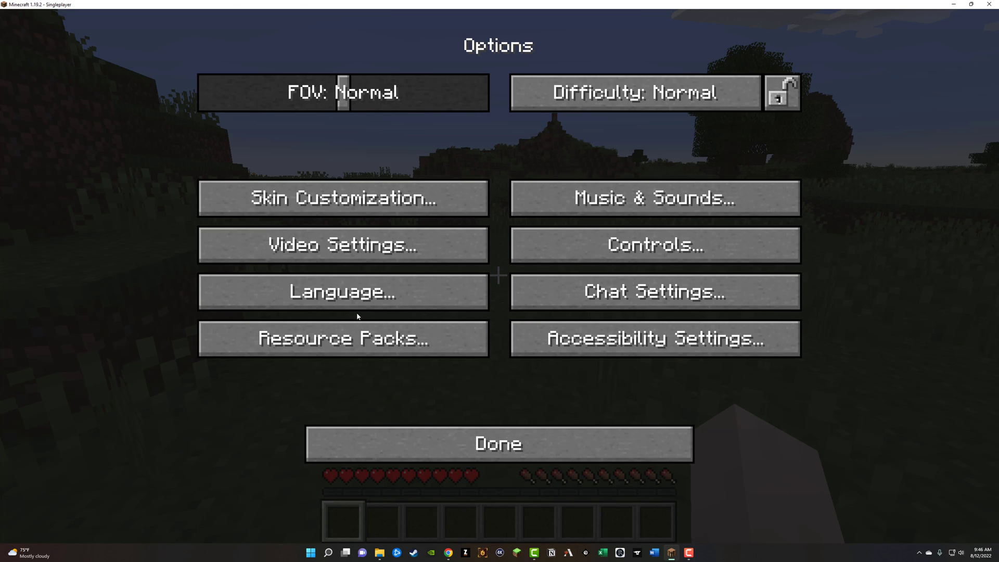
pyautogui.click(437, 339)
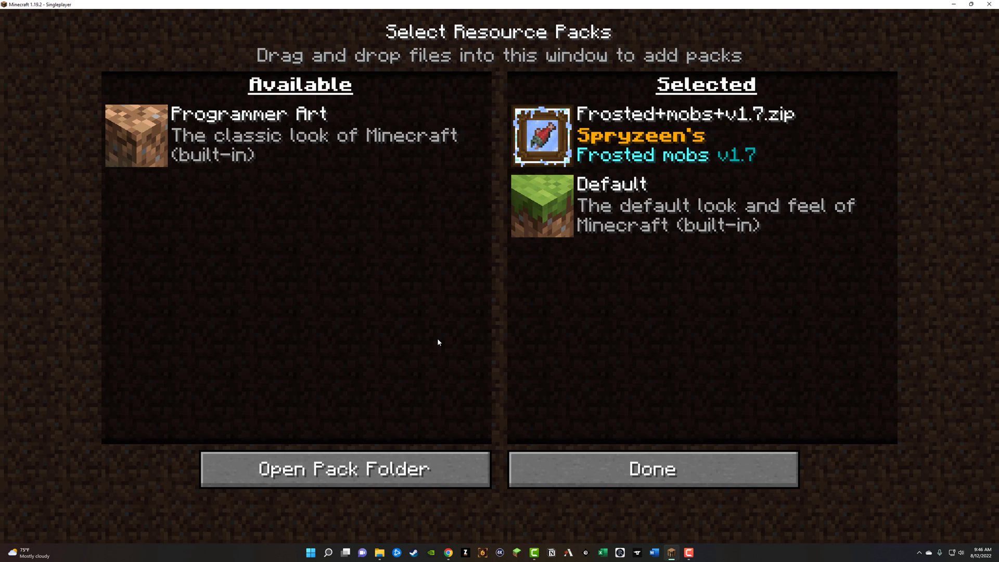